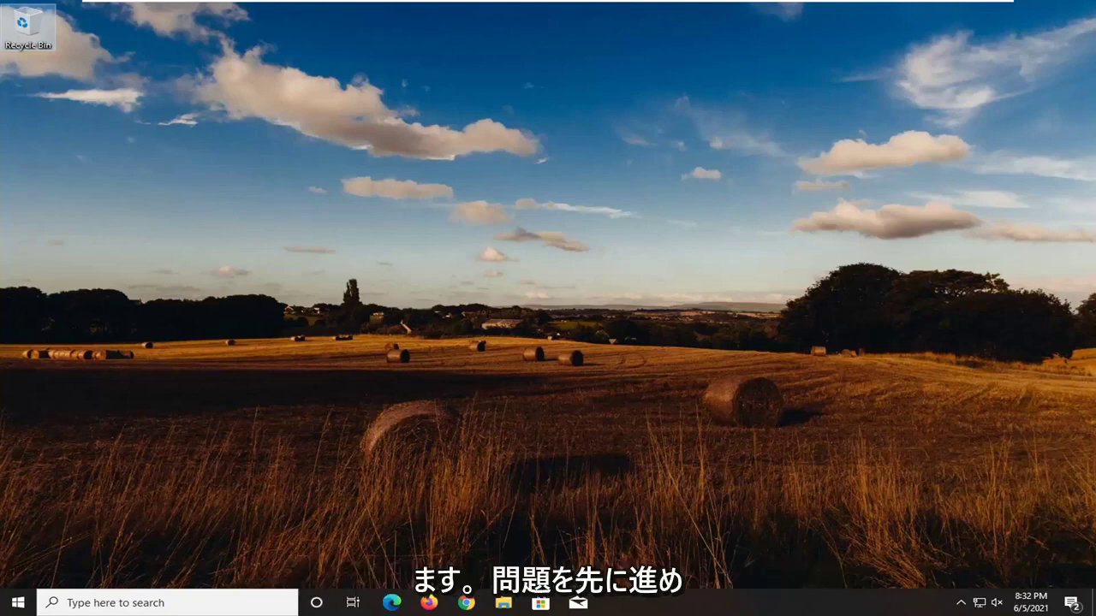
Search Windows for Device Manager and open it.
{"action": "left_click", "coordinate": [14, 607]}
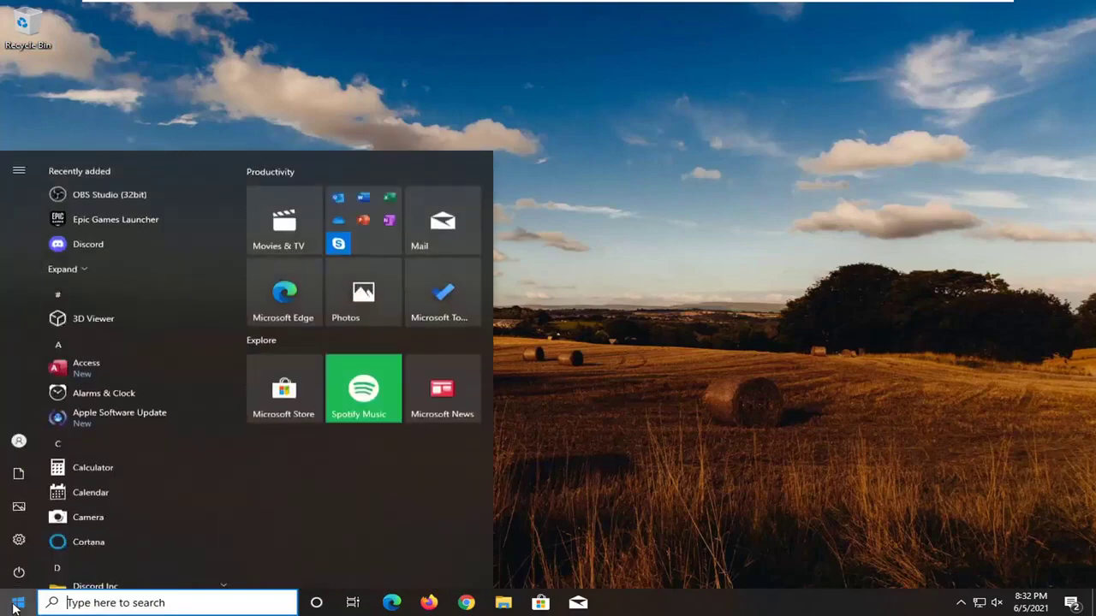
{"action": "type", "text": "devbice"}
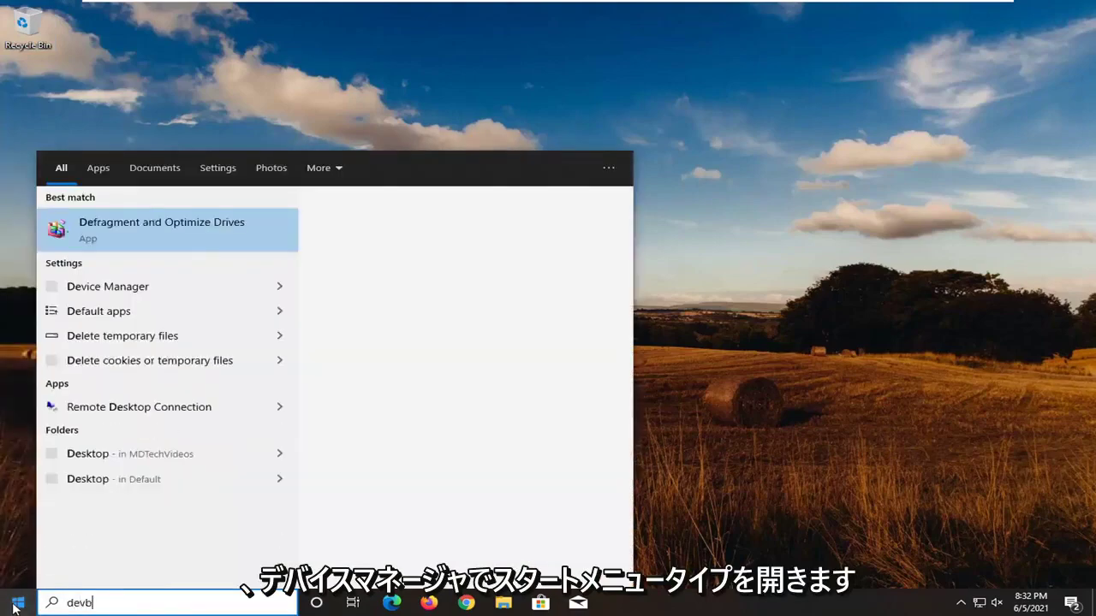
{"action": "key", "text": "BackSpace"}
{"action": "type", "text": "ice manager"}
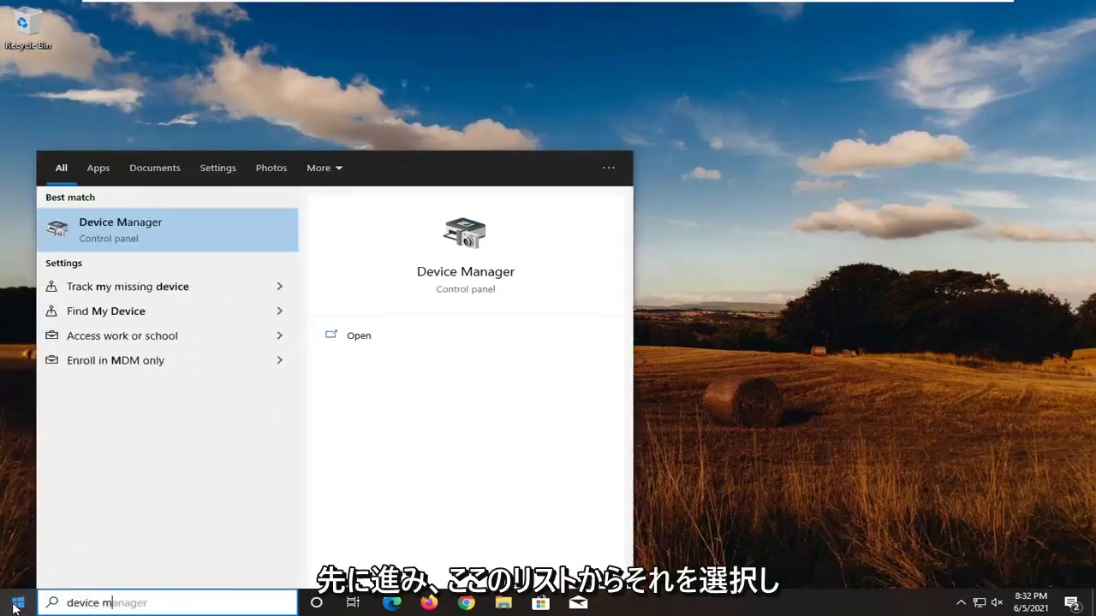
{"action": "left_click", "coordinate": [111, 231]}
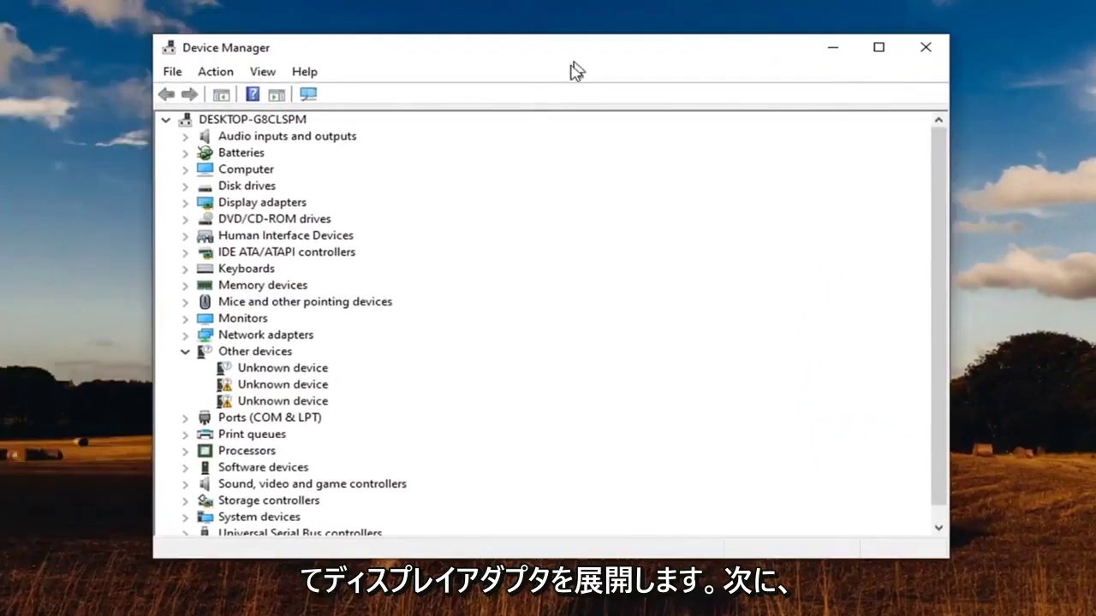
Expand the display adapters and start a driver update for the VMware SVGA 3D adapter.
{"action": "double_click", "coordinate": [275, 203]}
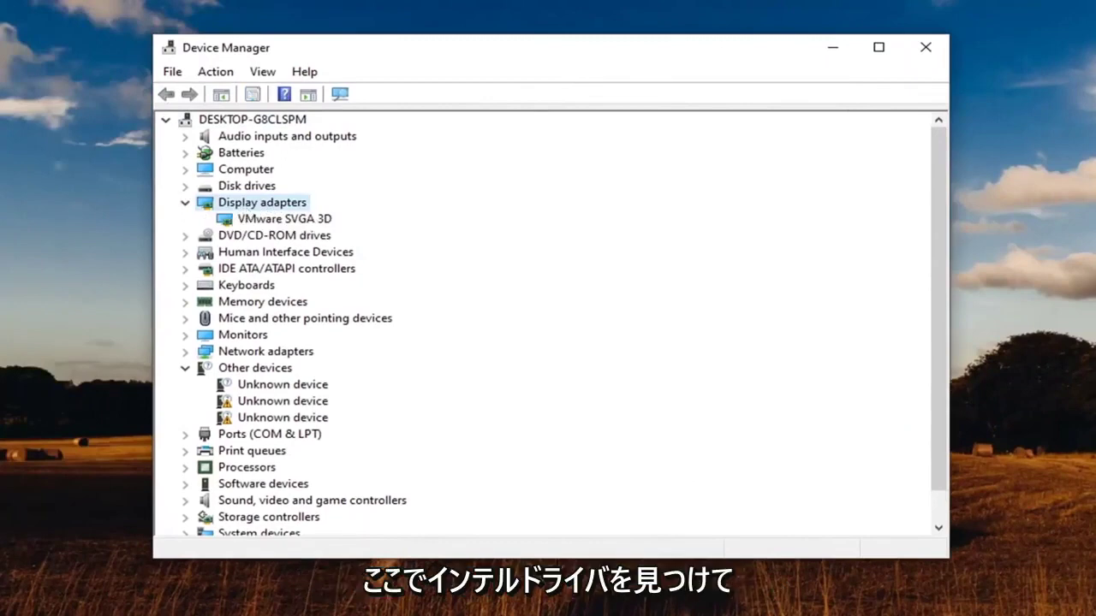
{"action": "left_click", "coordinate": [245, 220]}
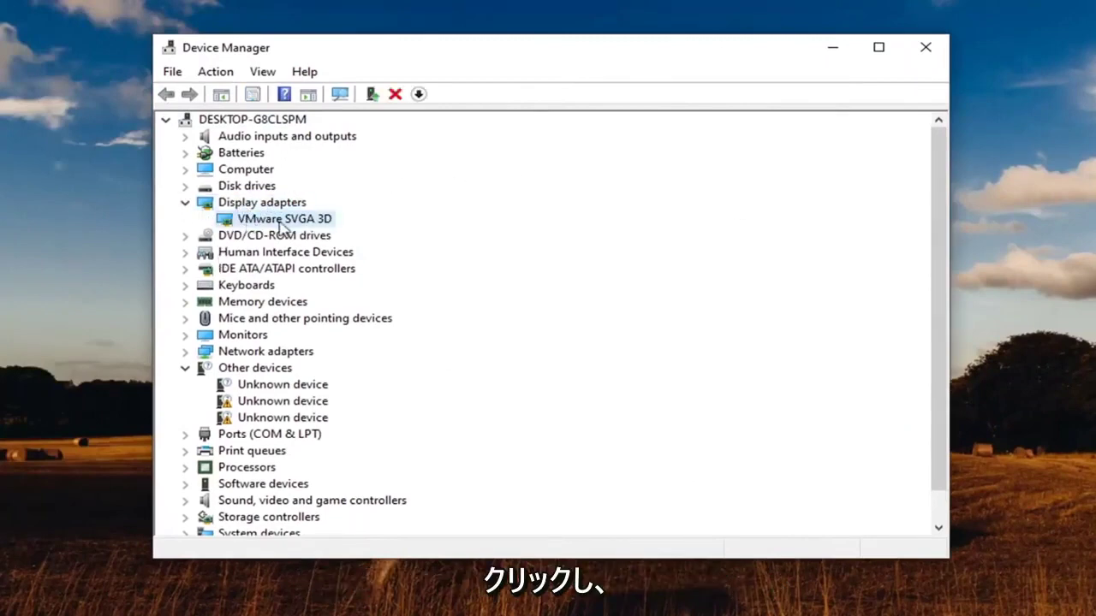
{"action": "right_click", "coordinate": [276, 221]}
{"action": "left_click", "coordinate": [334, 233]}
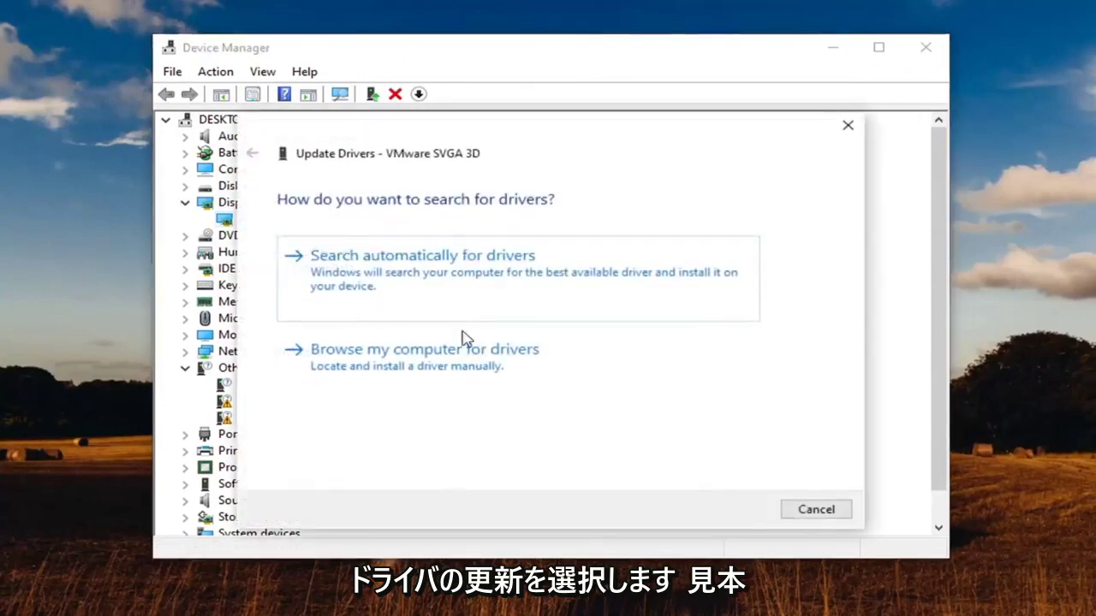
Browse the computer for drivers, pick VMware SVGA 3D from the list of available compatible drivers and install it.
{"action": "left_click", "coordinate": [487, 362]}
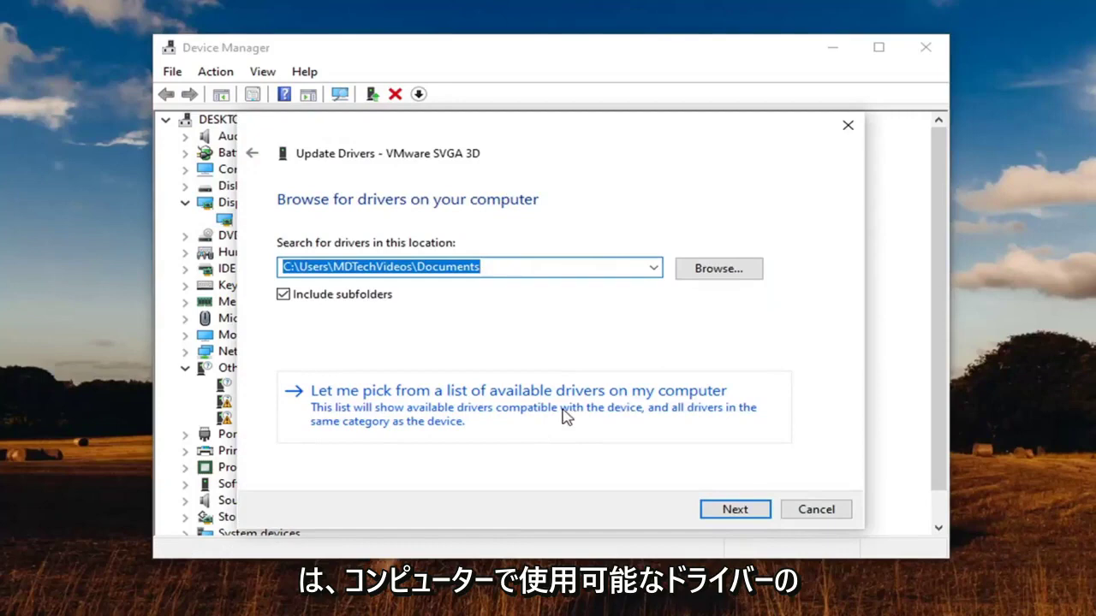
{"action": "left_click", "coordinate": [666, 409]}
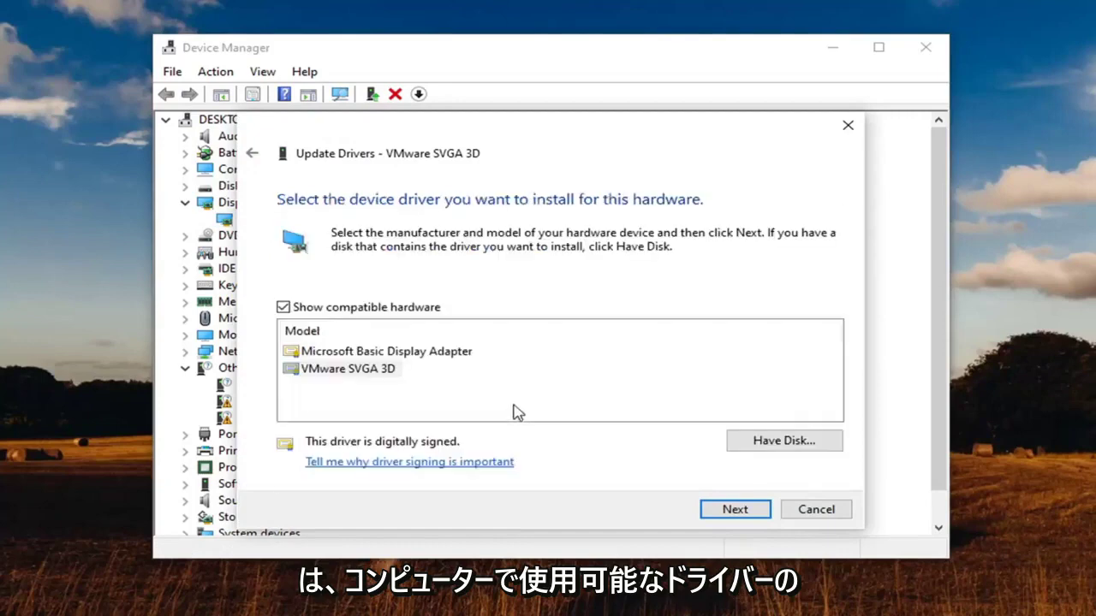
{"action": "left_click", "coordinate": [347, 353]}
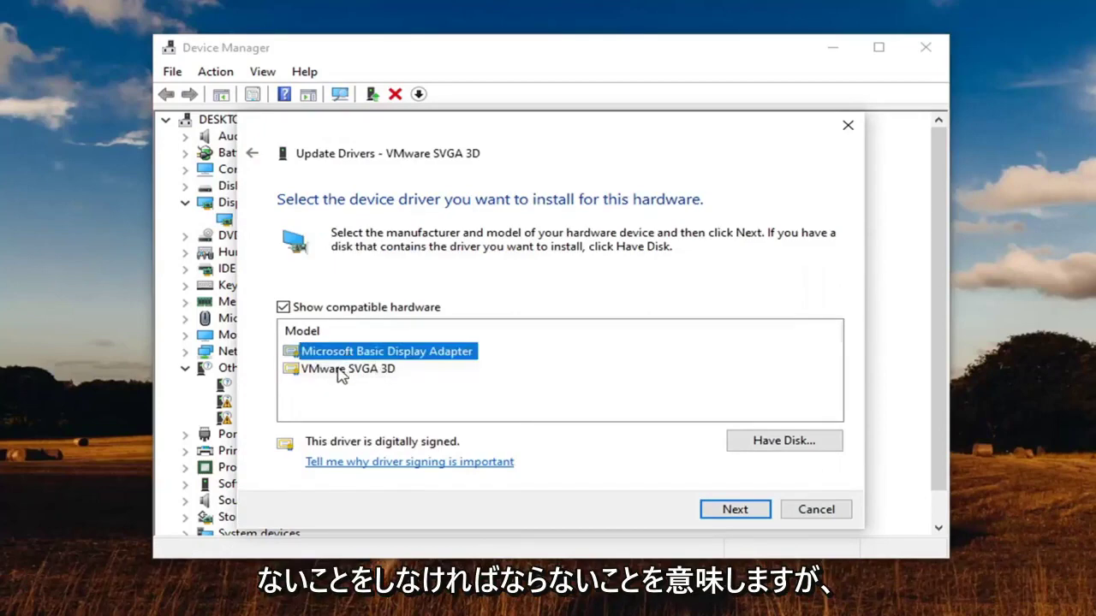
{"action": "left_click", "coordinate": [341, 371]}
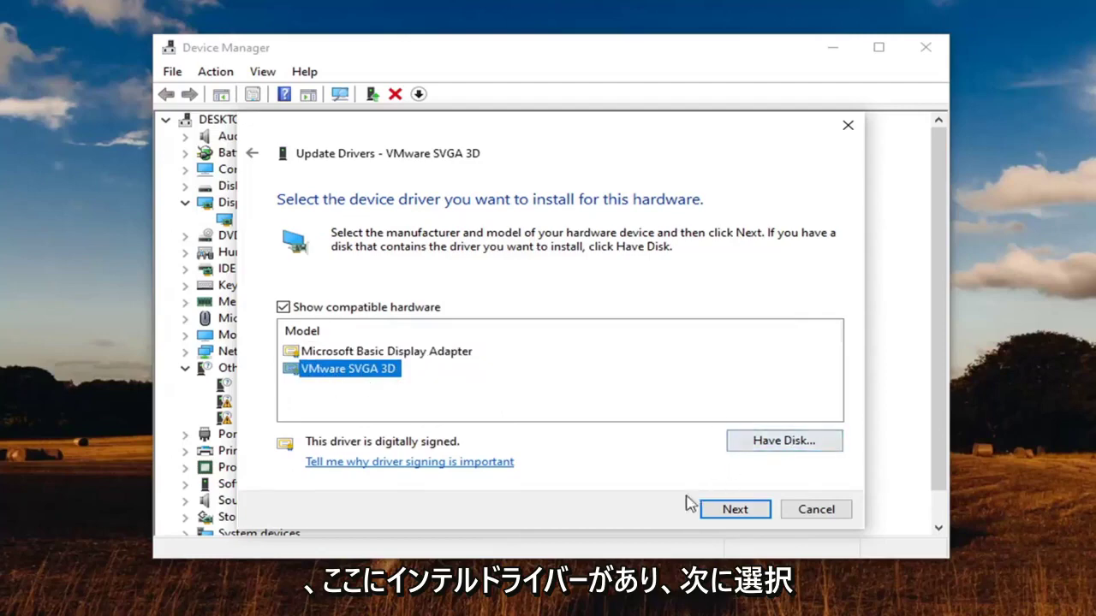
{"action": "left_click", "coordinate": [750, 511]}
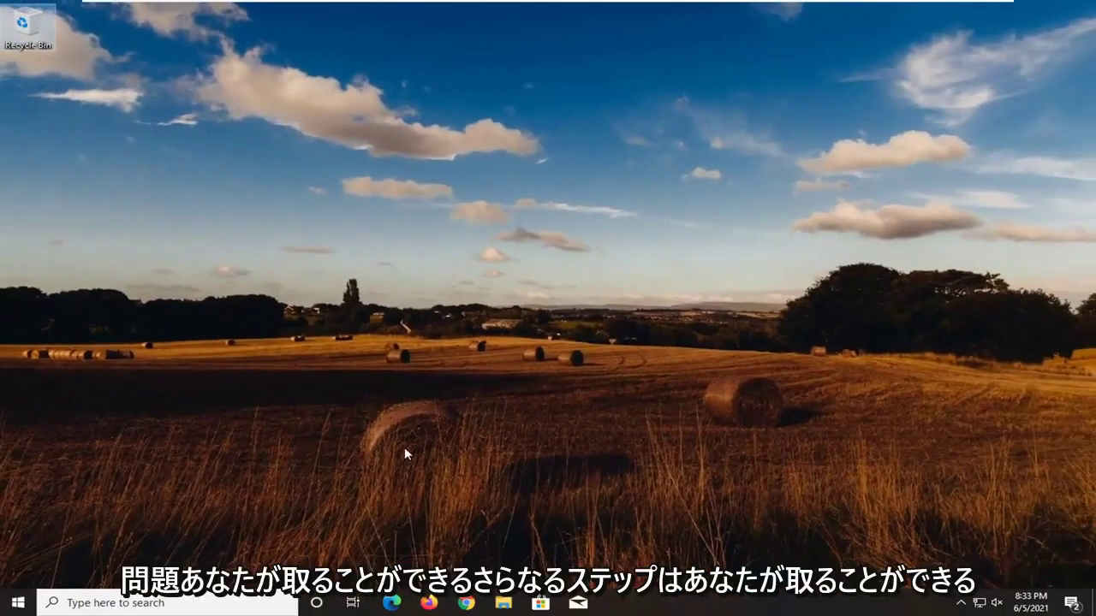
Switch to Chrome, close the Wikipedia search and Facebook tabs, and load google.com in a maximized window.
{"action": "left_click", "coordinate": [465, 605]}
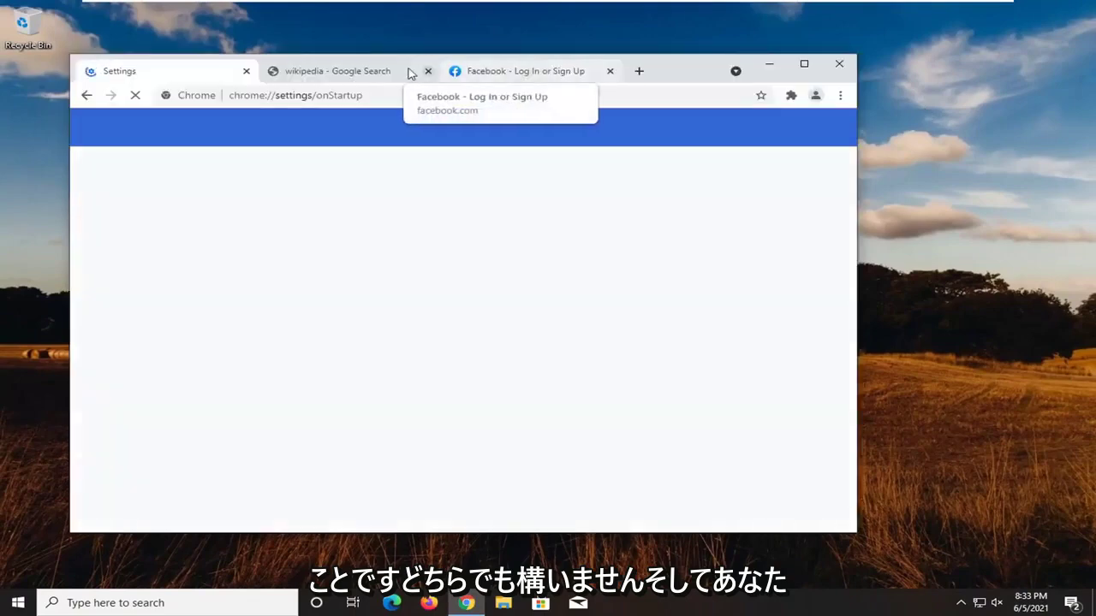
{"action": "left_click", "coordinate": [428, 72]}
{"action": "left_click", "coordinate": [427, 72]}
{"action": "left_click", "coordinate": [311, 95]}
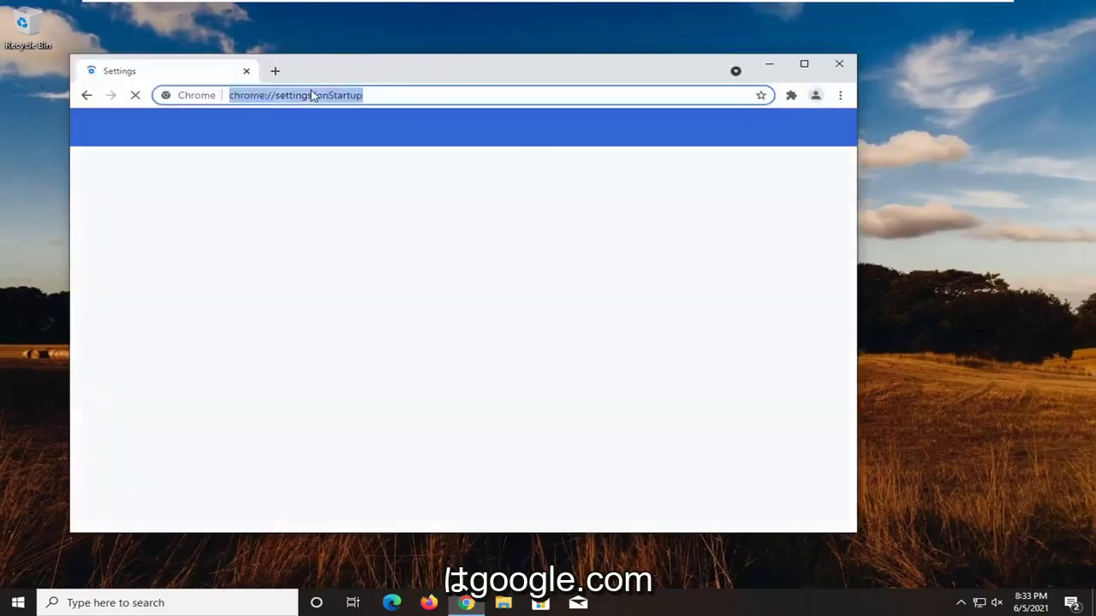
{"action": "type", "text": "gog"}
{"action": "key", "text": "BackSpace"}
{"action": "type", "text": "ogle.com"}
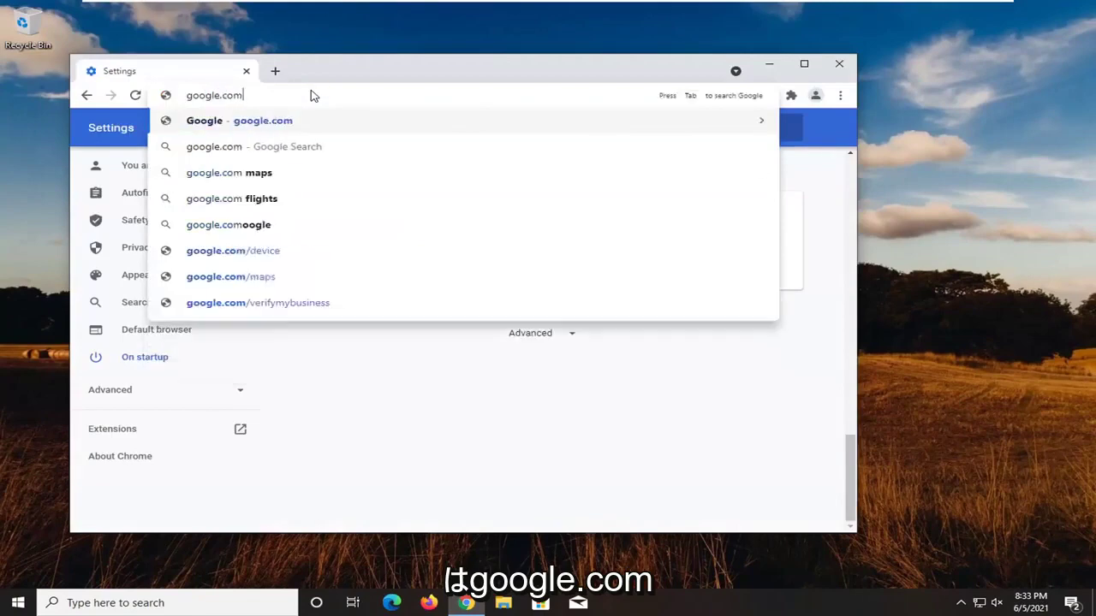
{"action": "key", "text": "Return"}
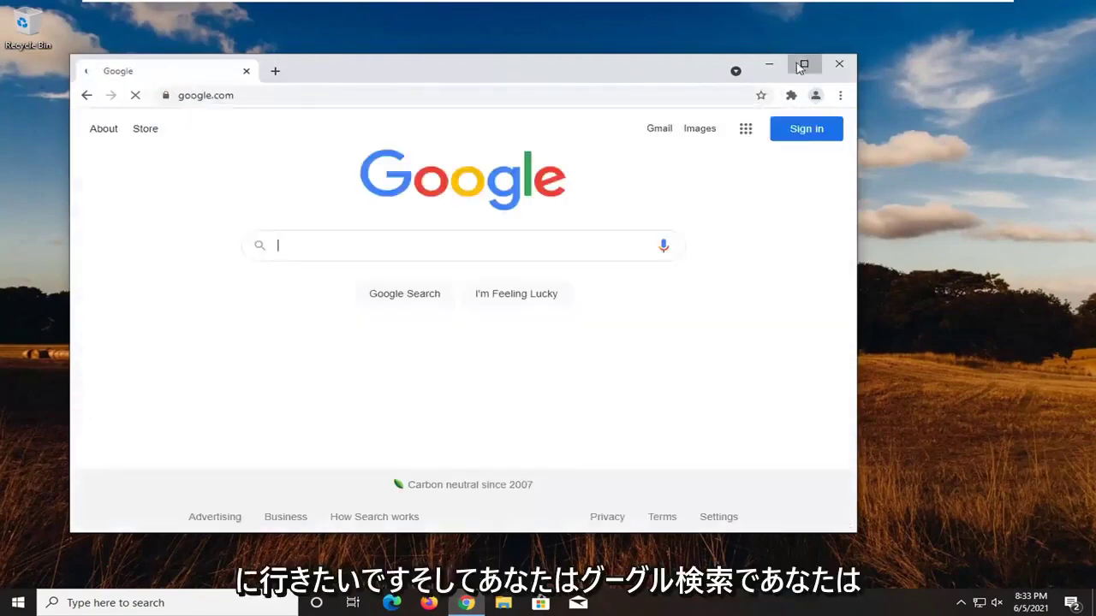
{"action": "left_click", "coordinate": [803, 63]}
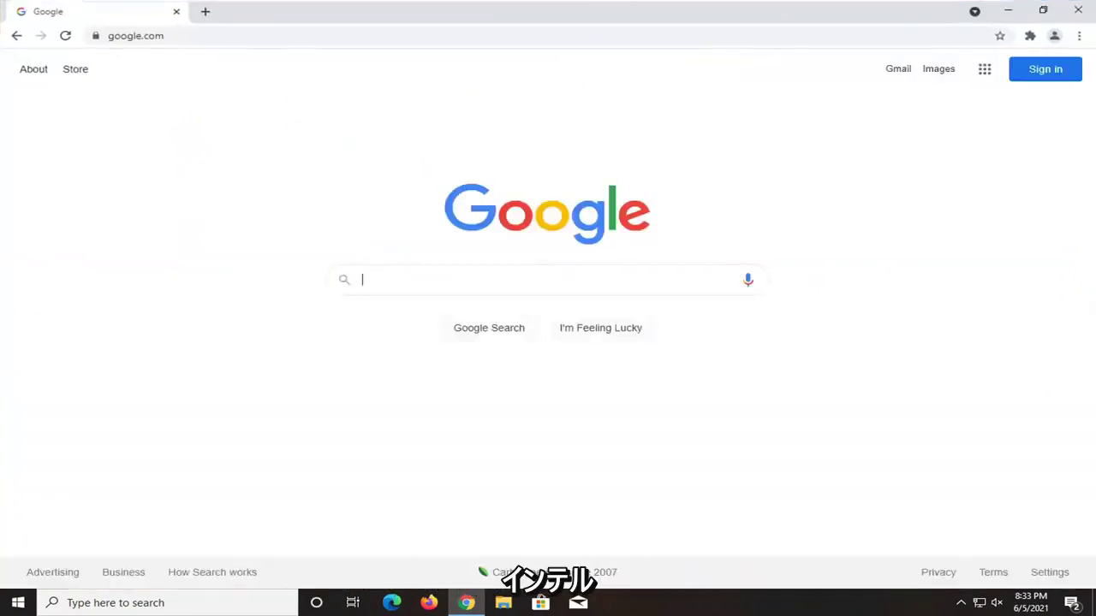
Search Google for "intel graphics control panel download" and open the Intel Support page.
{"action": "type", "text": "intel gra"}
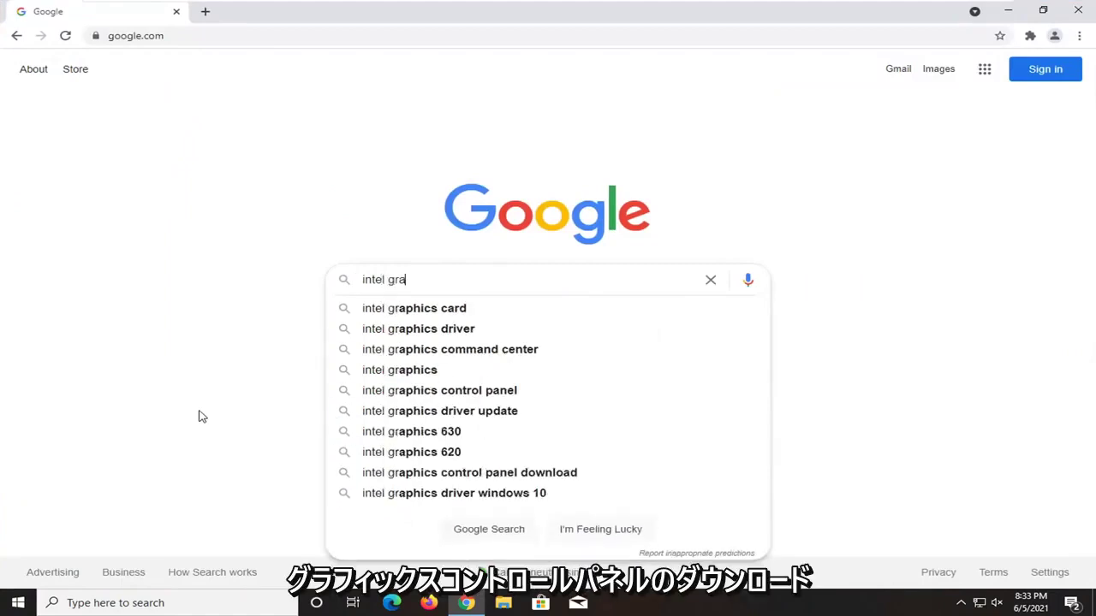
{"action": "type", "text": "phics control"}
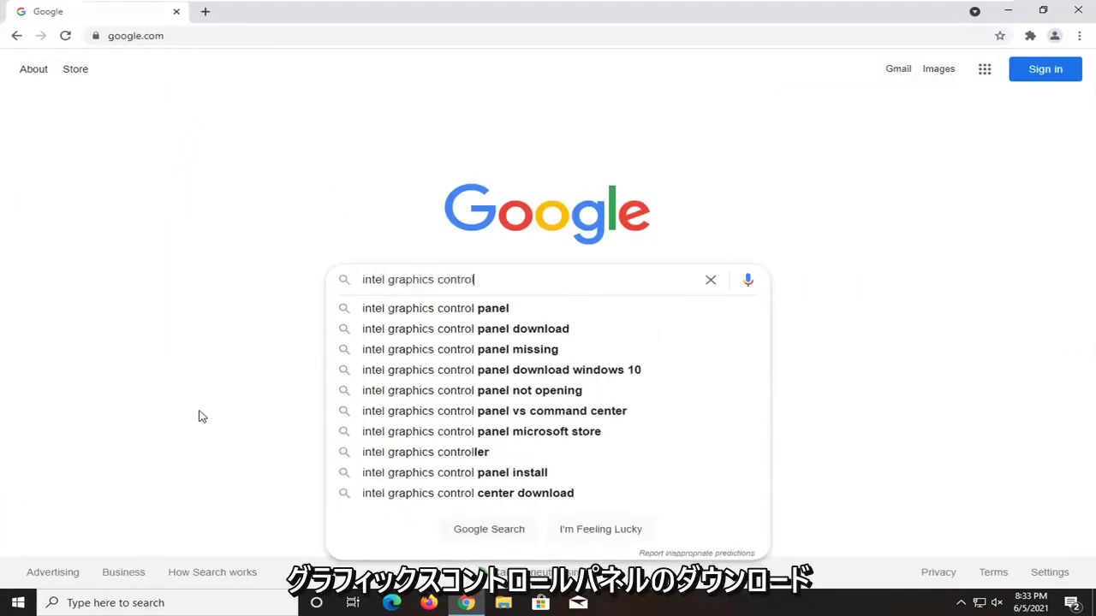
{"action": "type", "text": " panel download"}
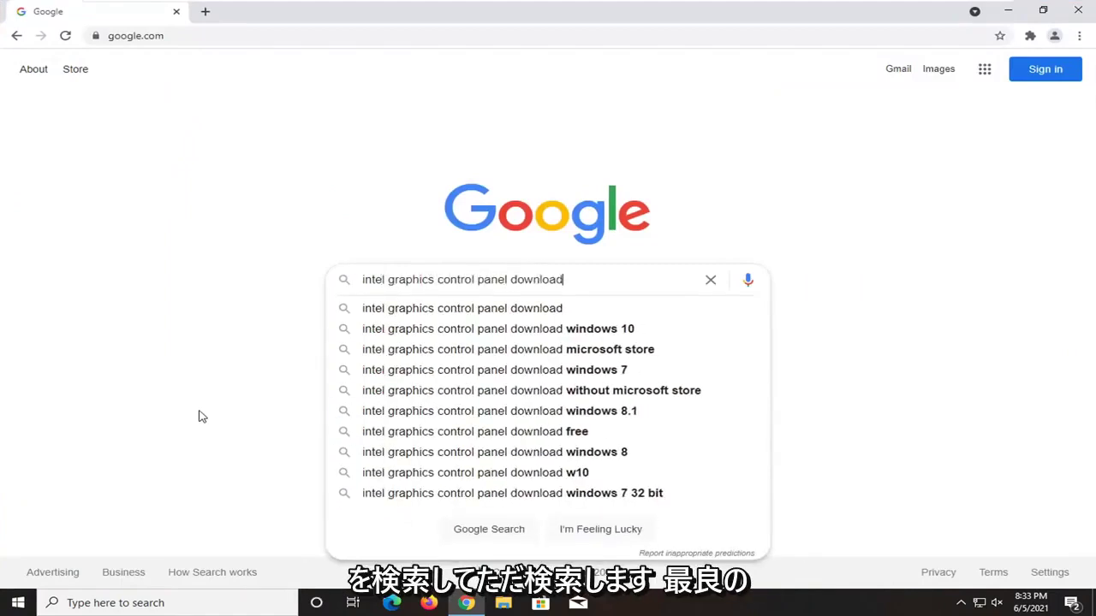
{"action": "key", "text": "Return"}
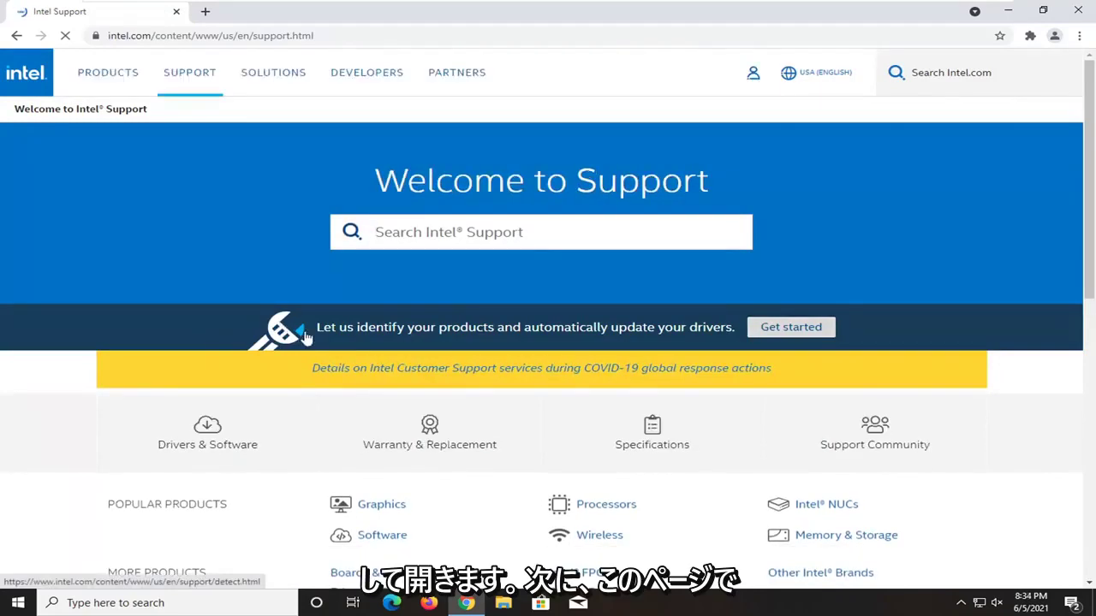
Get started with Intel's automatic driver update and download the Intel Driver & Support Assistant installer.
{"action": "scroll", "coordinate": [397, 274], "scroll_direction": "down", "scroll_amount": 1}
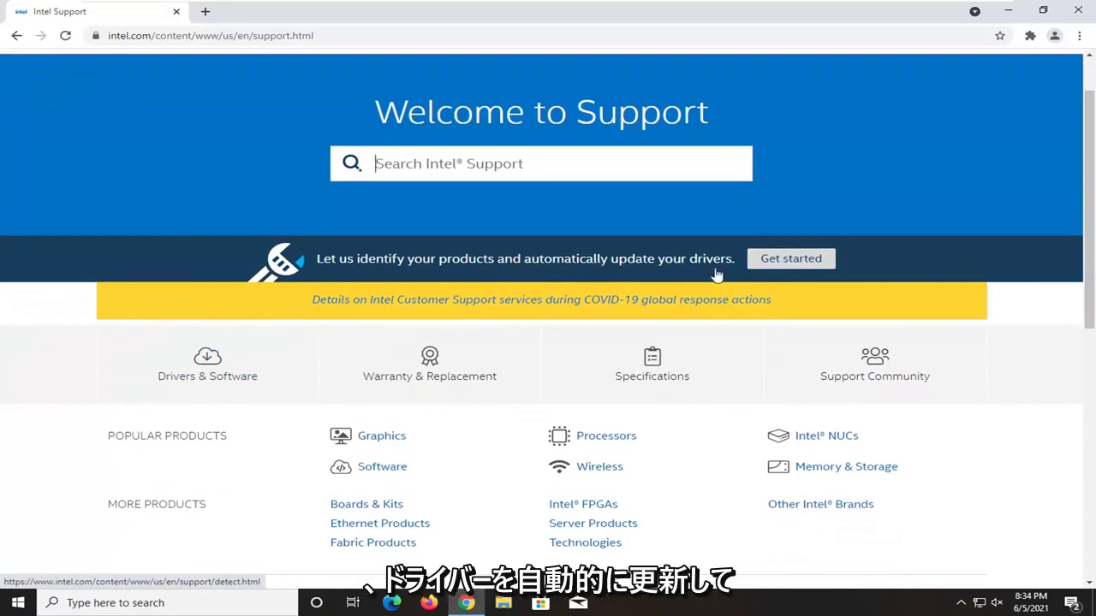
{"action": "left_click", "coordinate": [797, 261]}
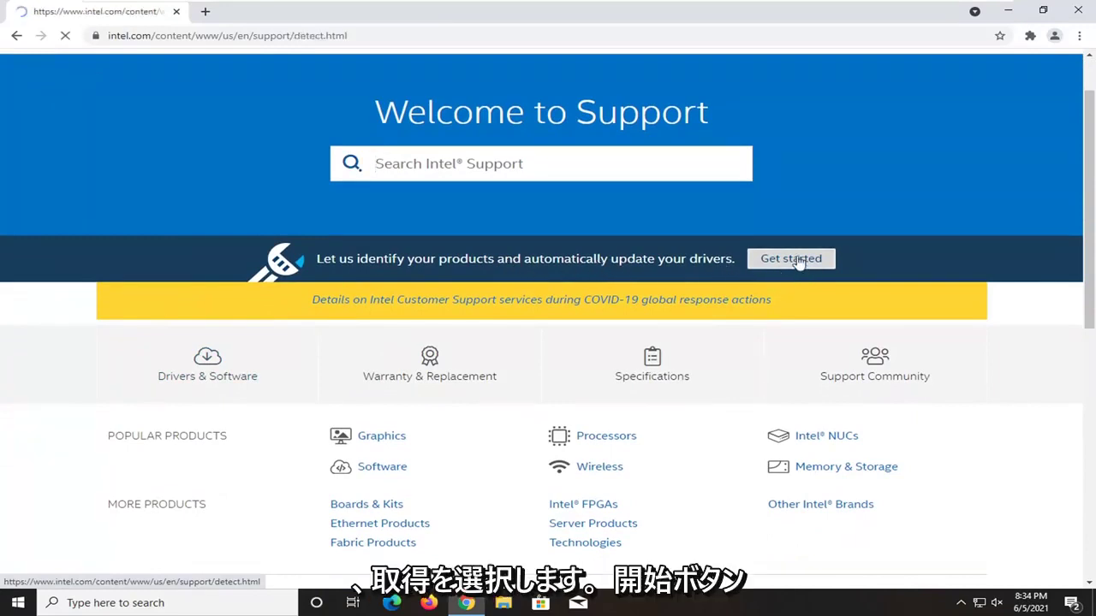
{"action": "scroll", "coordinate": [782, 240], "scroll_direction": "down", "scroll_amount": 15}
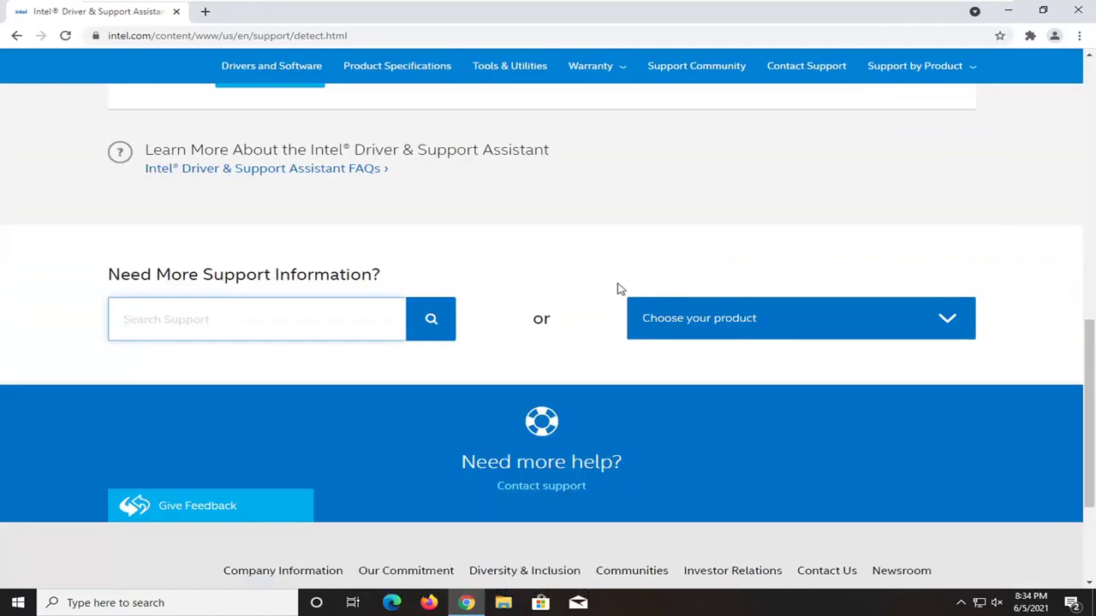
{"action": "scroll", "coordinate": [620, 290], "scroll_direction": "up", "scroll_amount": 15}
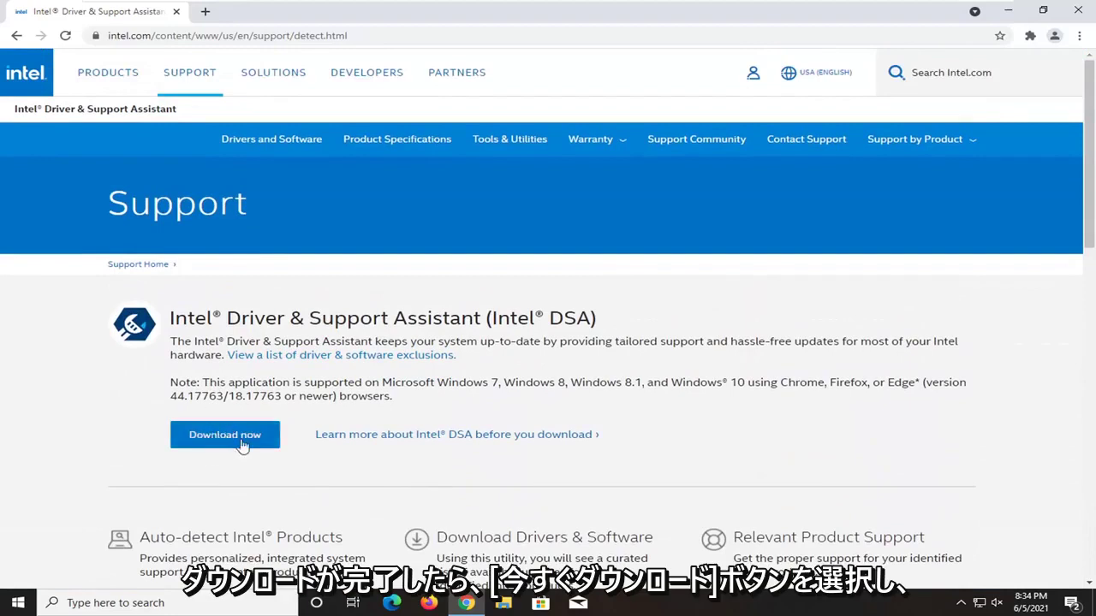
{"action": "left_click", "coordinate": [219, 443]}
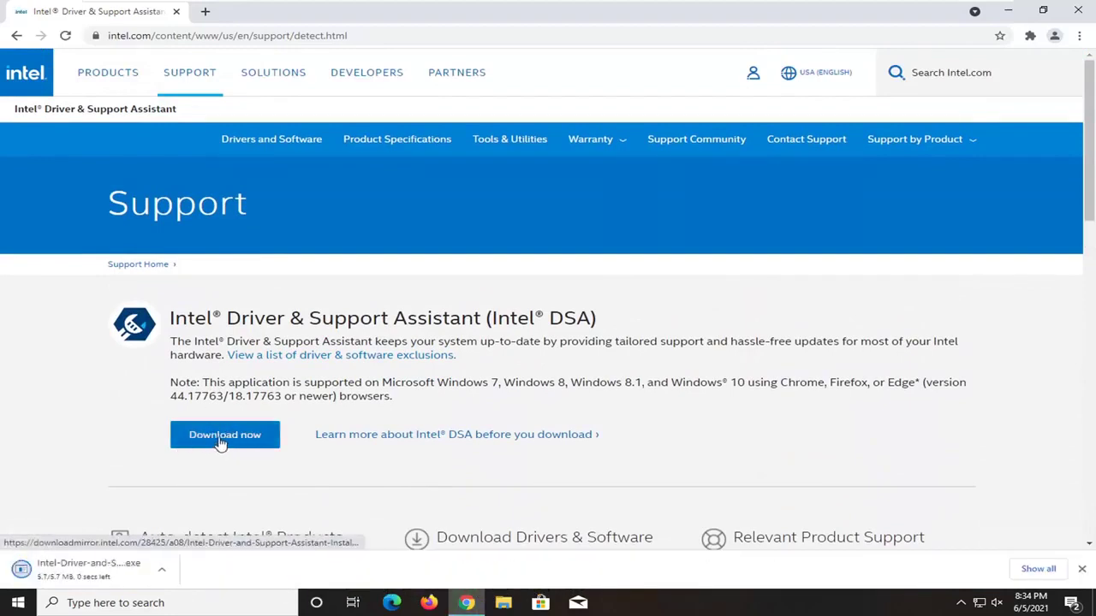
Run the downloaded Intel Driver & Support Assistant installer, minimize the browser and reposition the setup window.
{"action": "left_click", "coordinate": [77, 569]}
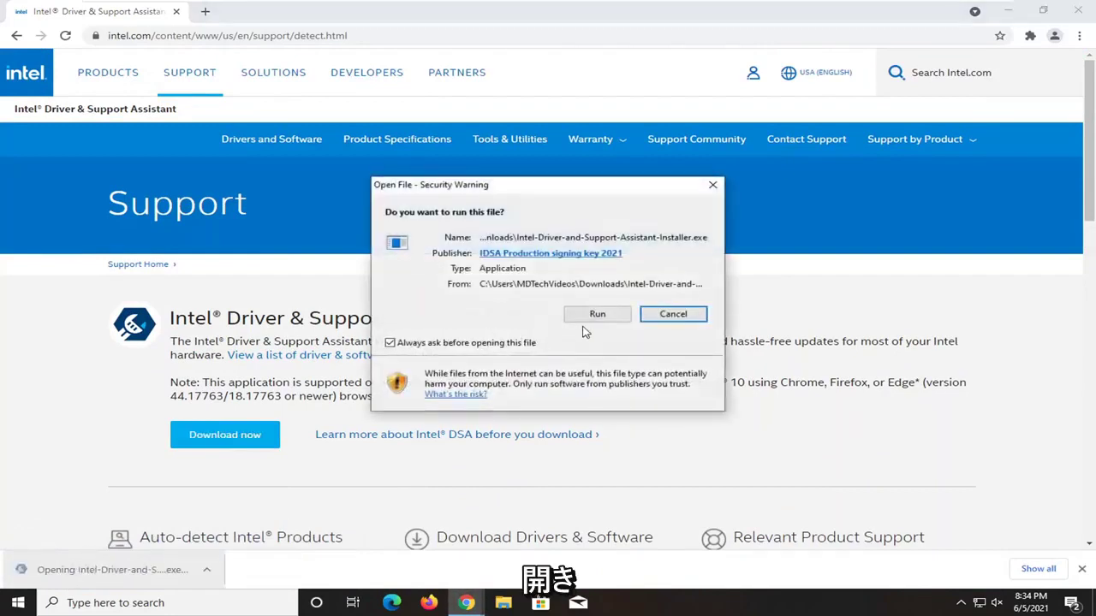
{"action": "left_click", "coordinate": [596, 314]}
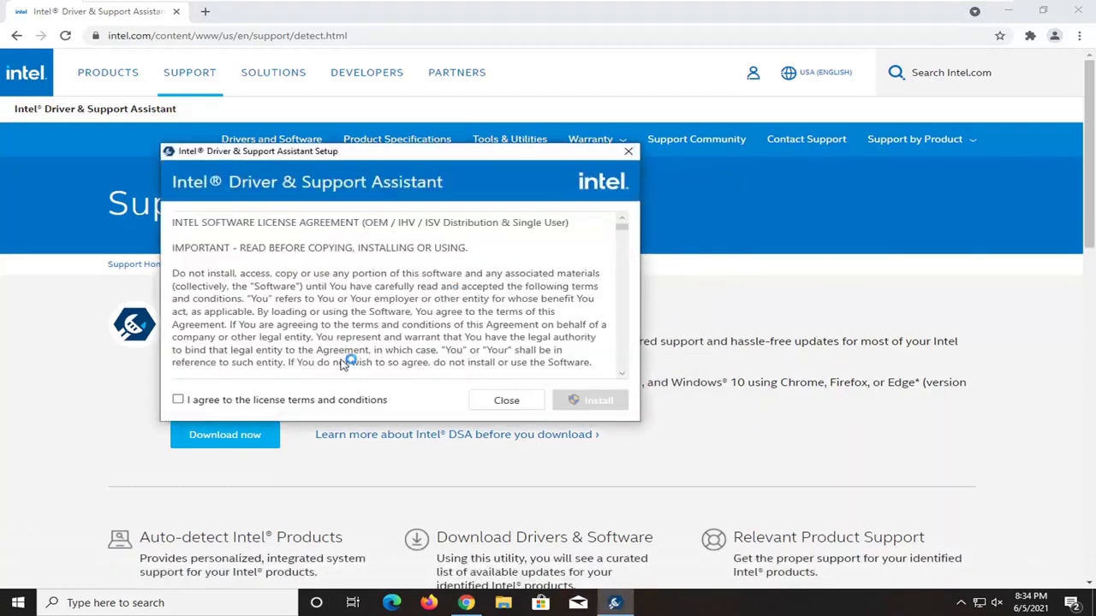
{"action": "left_click", "coordinate": [1009, 10]}
{"action": "left_click_drag", "start_coordinate": [339, 151], "coordinate": [432, 139]}
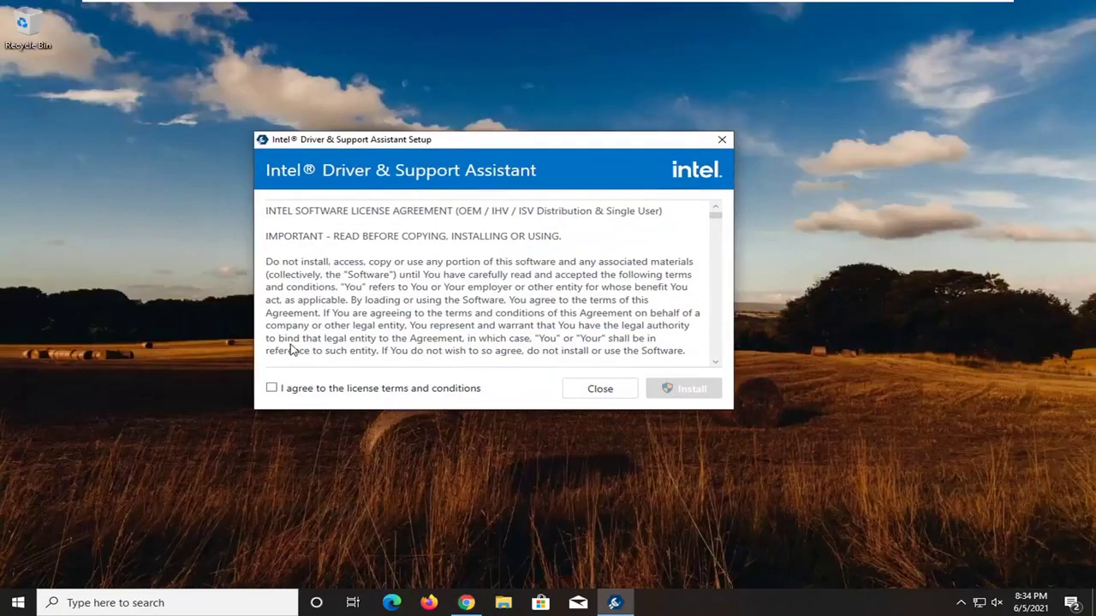
Accept the license terms, install Intel Driver & Support Assistant and allow it to make changes to the device.
{"action": "left_click", "coordinate": [271, 388]}
{"action": "left_click", "coordinate": [690, 388]}
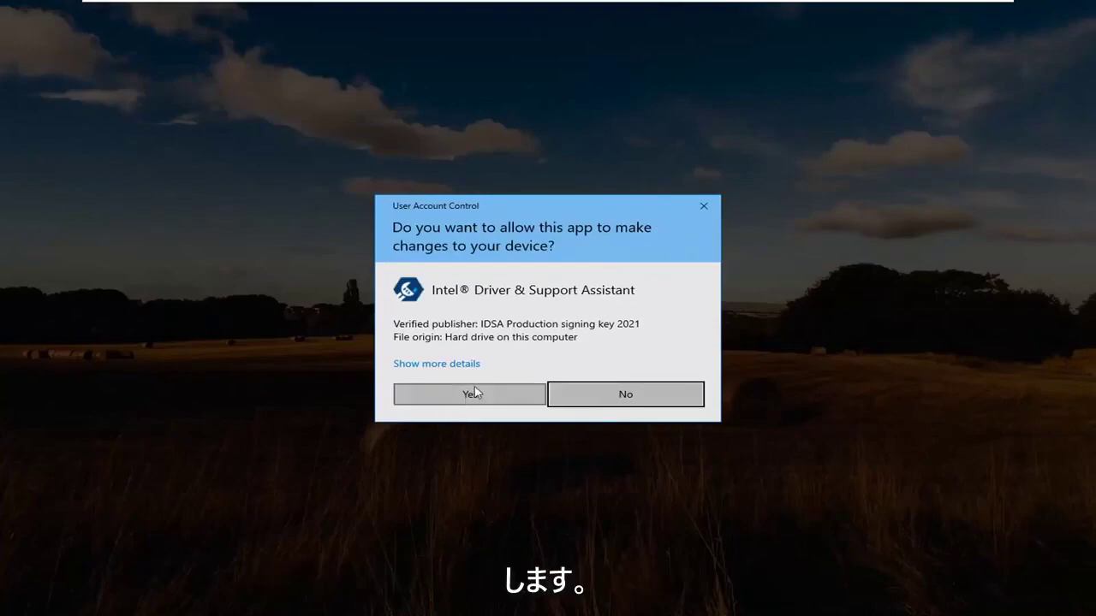
{"action": "left_click", "coordinate": [469, 399]}
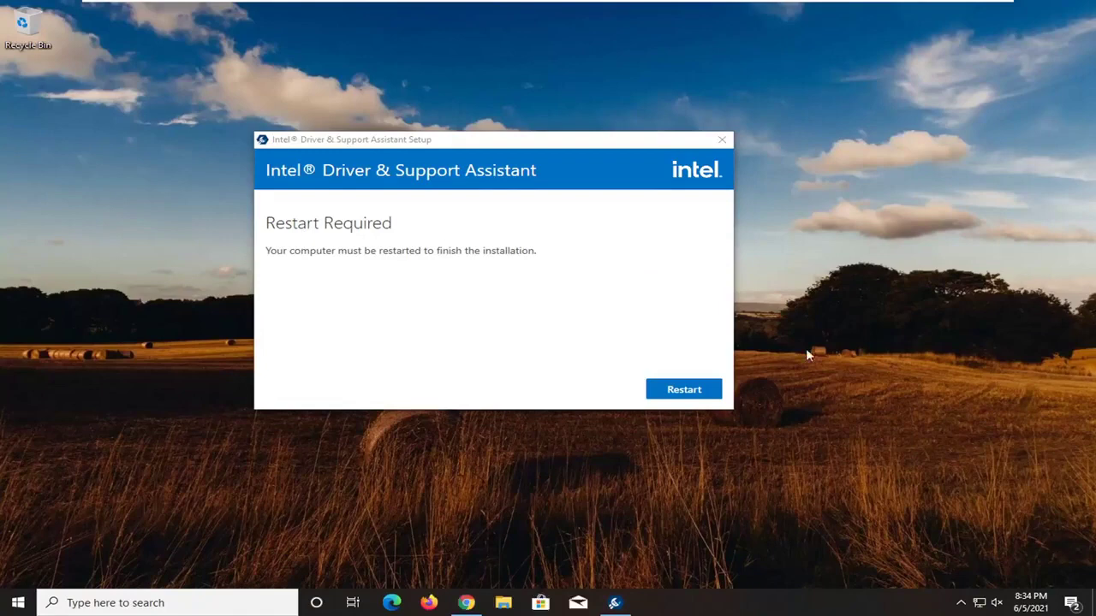
Restart the computer to finish the Intel Driver & Support Assistant installation.
{"action": "left_click", "coordinate": [674, 393]}
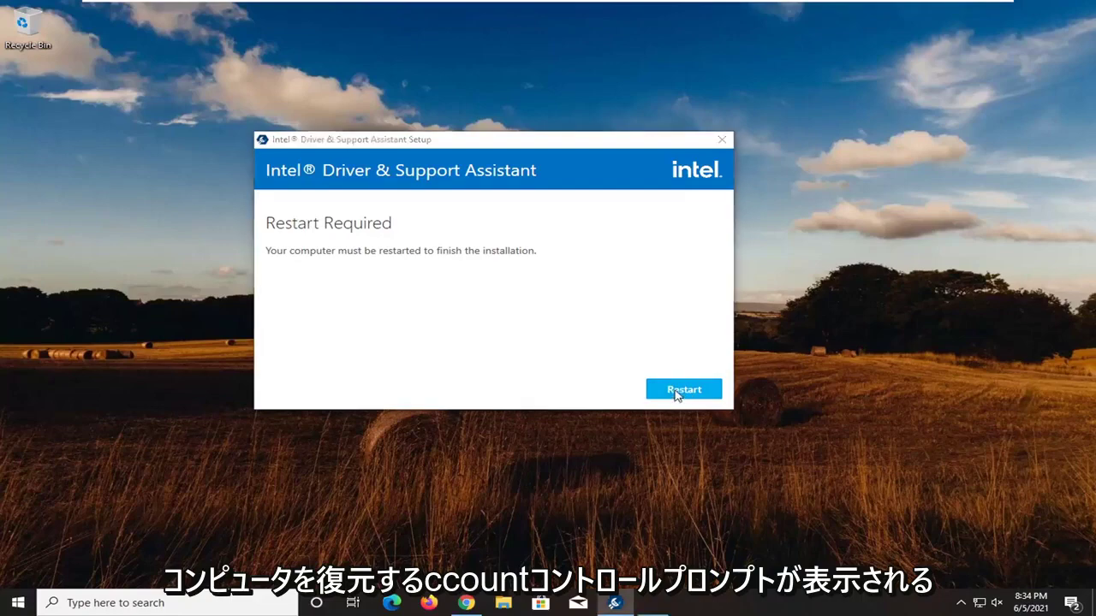
{"action": "left_click", "coordinate": [750, 323]}
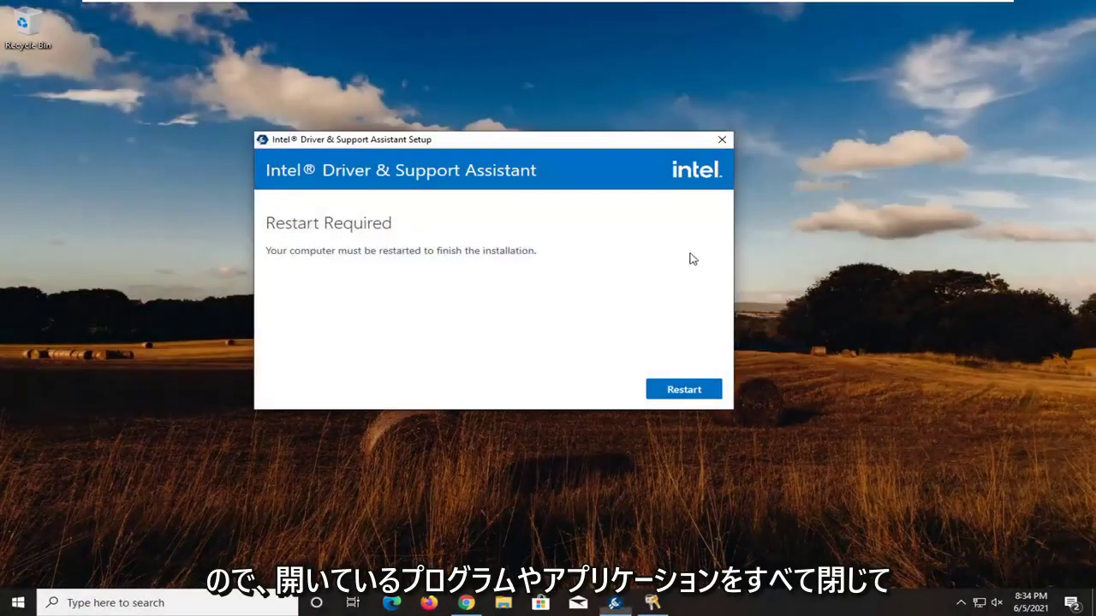
{"action": "left_click", "coordinate": [467, 603]}
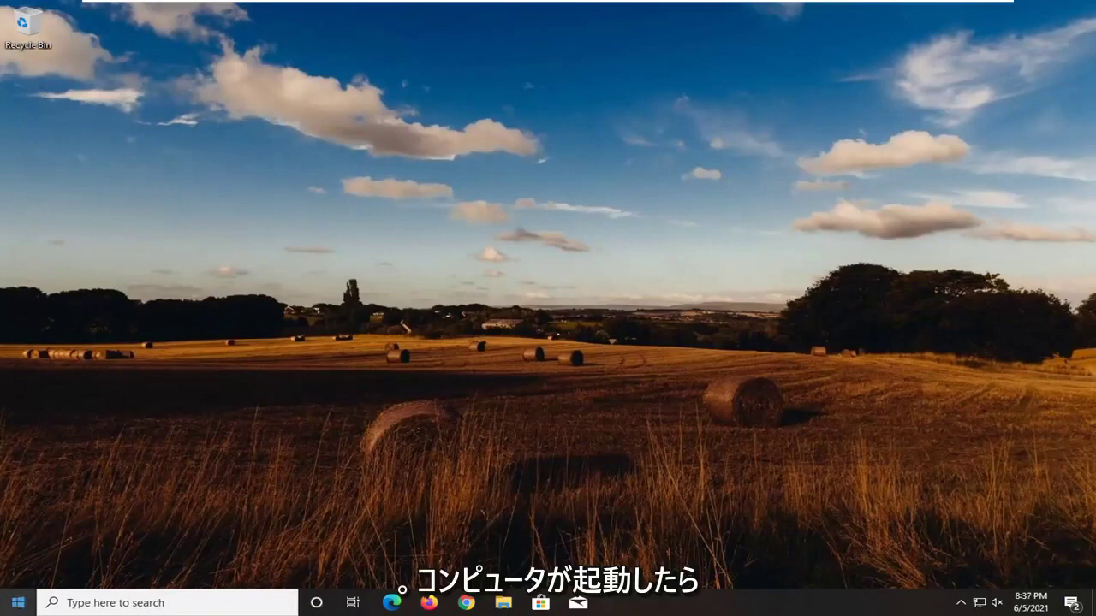
Search Windows for "intel" and launch Intel Driver & Support Assistant.
{"action": "left_click", "coordinate": [8, 610]}
{"action": "type", "text": "intel"}
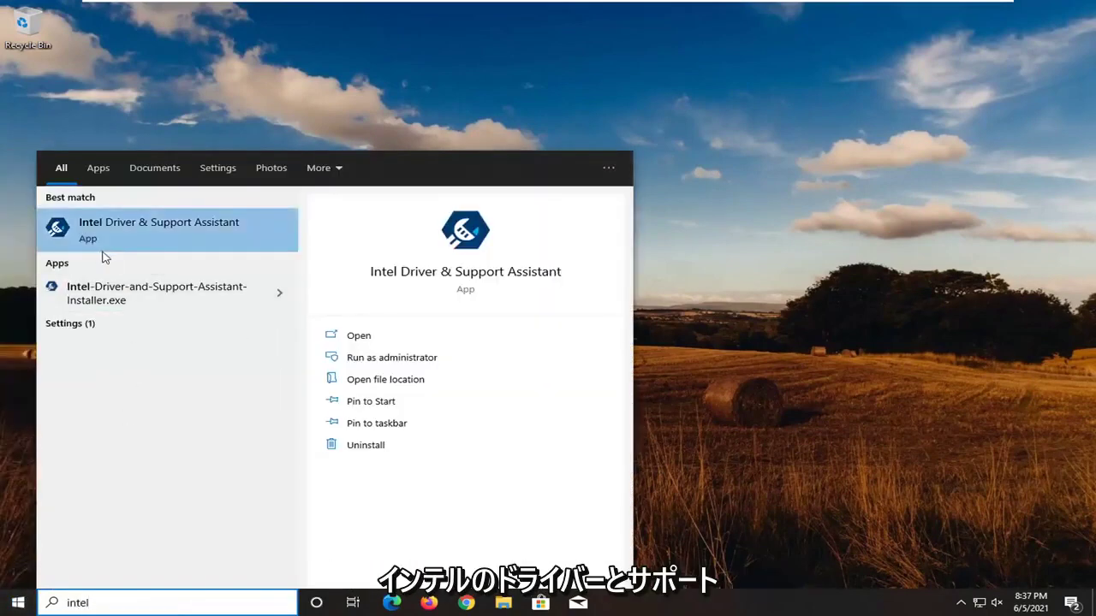
{"action": "left_click", "coordinate": [221, 235]}
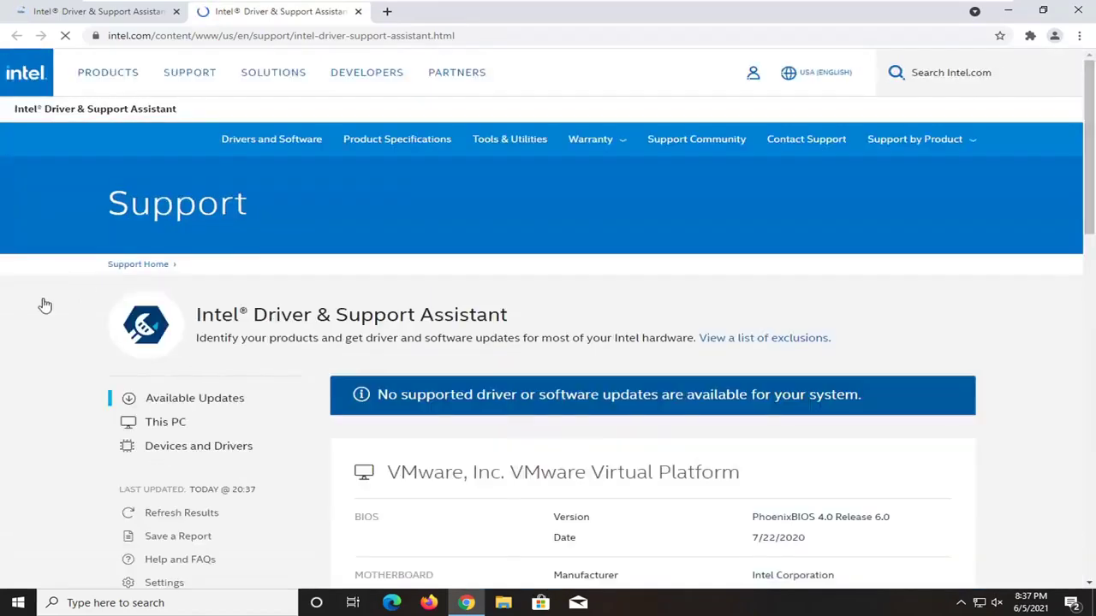
Review the available updates, system details and device drivers on the Intel Driver & Support Assistant page, and close the browser.
{"action": "scroll", "coordinate": [578, 335], "scroll_direction": "down", "scroll_amount": 2}
{"action": "scroll", "coordinate": [578, 335], "scroll_direction": "down", "scroll_amount": 1}
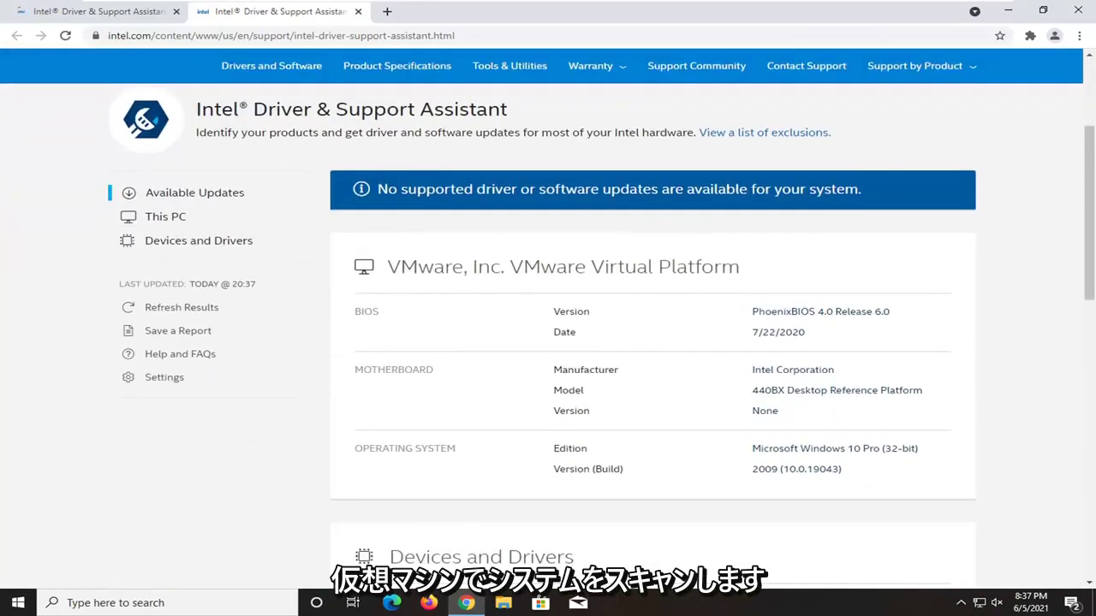
{"action": "scroll", "coordinate": [542, 238], "scroll_direction": "down", "scroll_amount": 2}
{"action": "scroll", "coordinate": [552, 253], "scroll_direction": "down", "scroll_amount": 2}
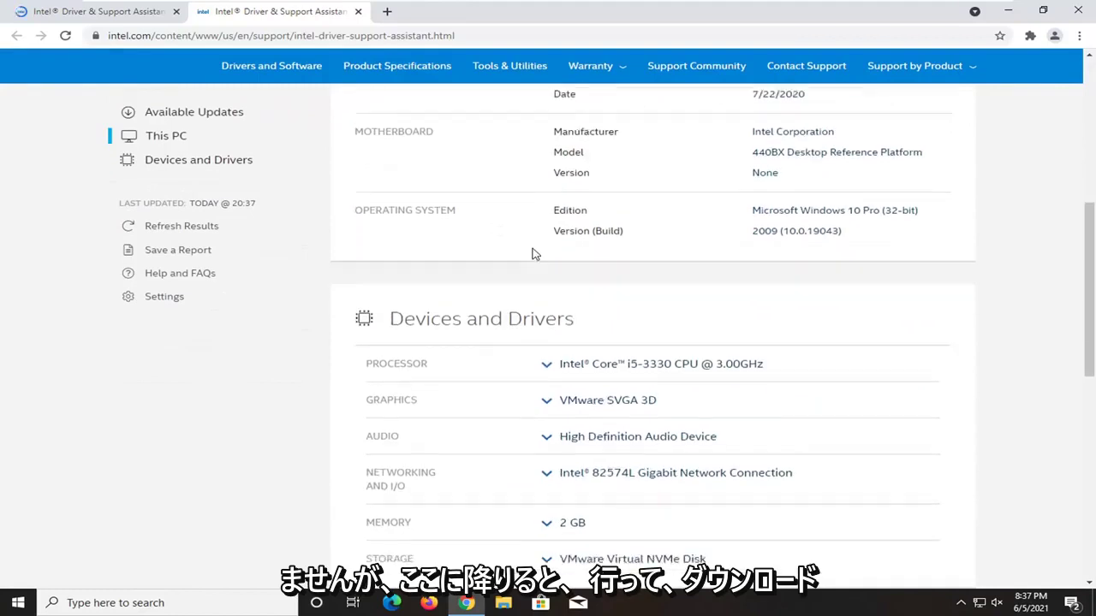
{"action": "scroll", "coordinate": [738, 312], "scroll_direction": "up", "scroll_amount": 2}
{"action": "scroll", "coordinate": [738, 313], "scroll_direction": "up", "scroll_amount": 1}
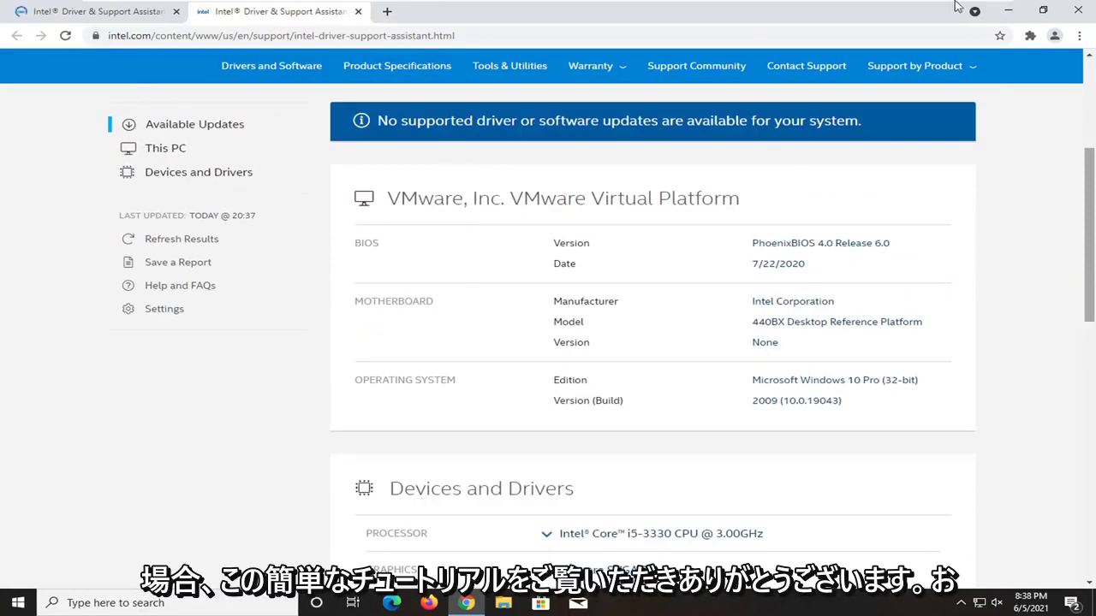
{"action": "left_click", "coordinate": [1081, 10]}
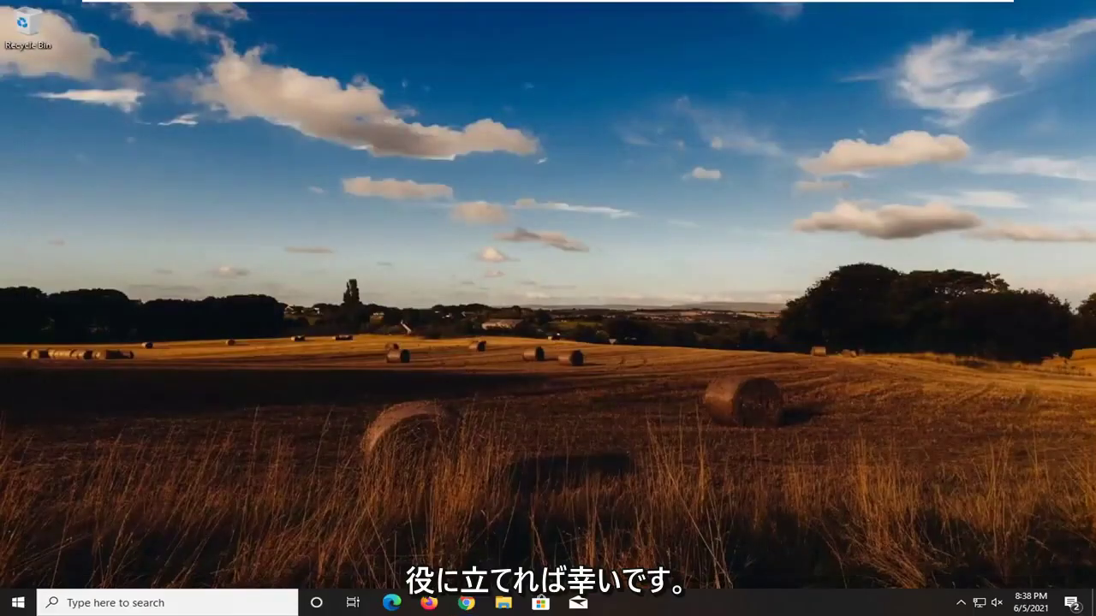